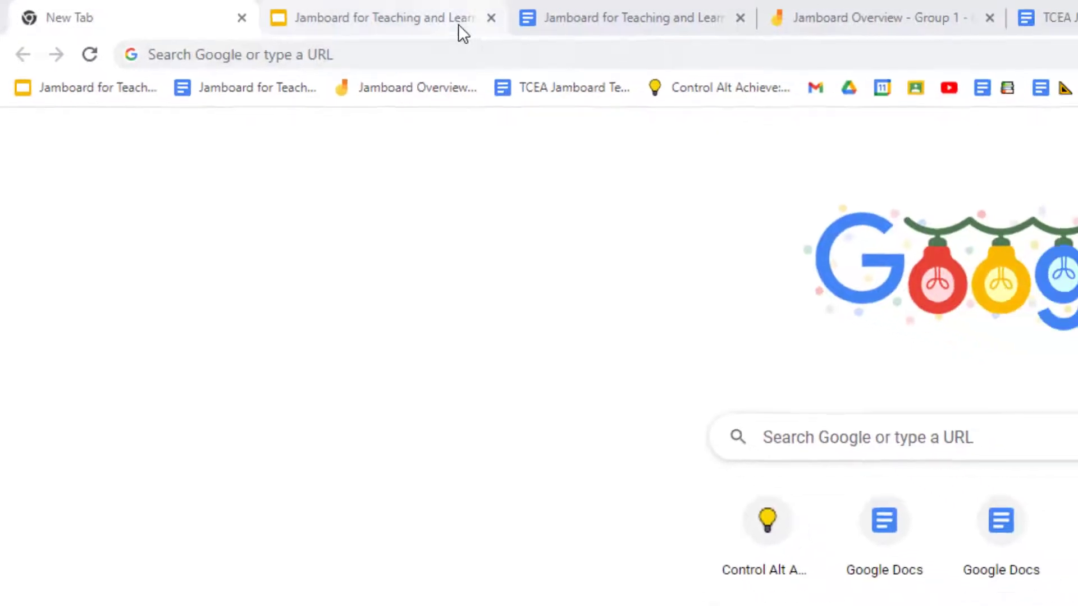
Look through the five open Jamboard tabs, then return to the new tab page
left_click(453, 25)
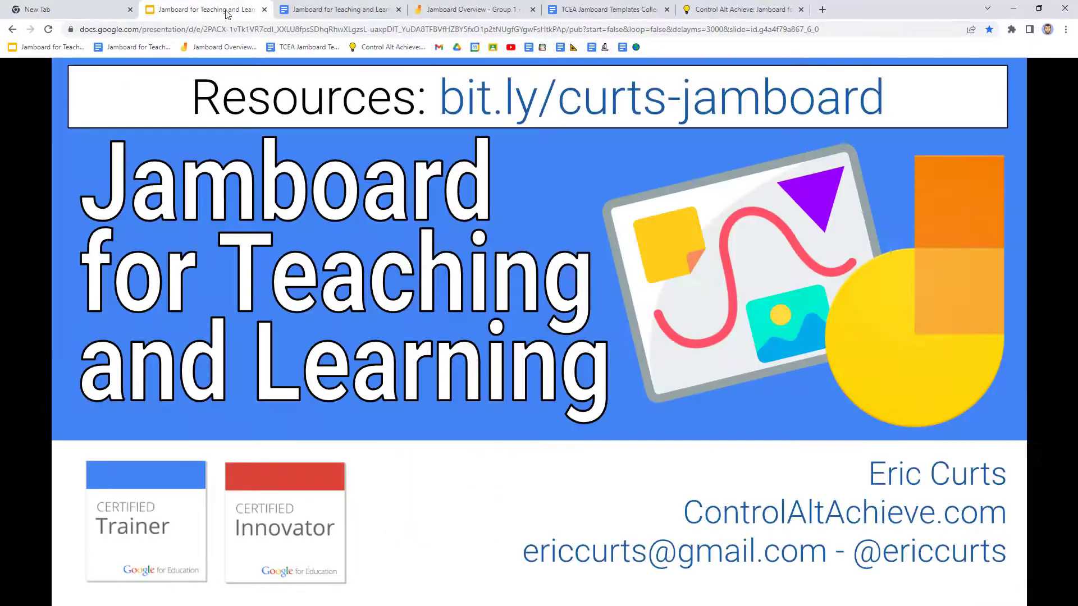
left_click(340, 10)
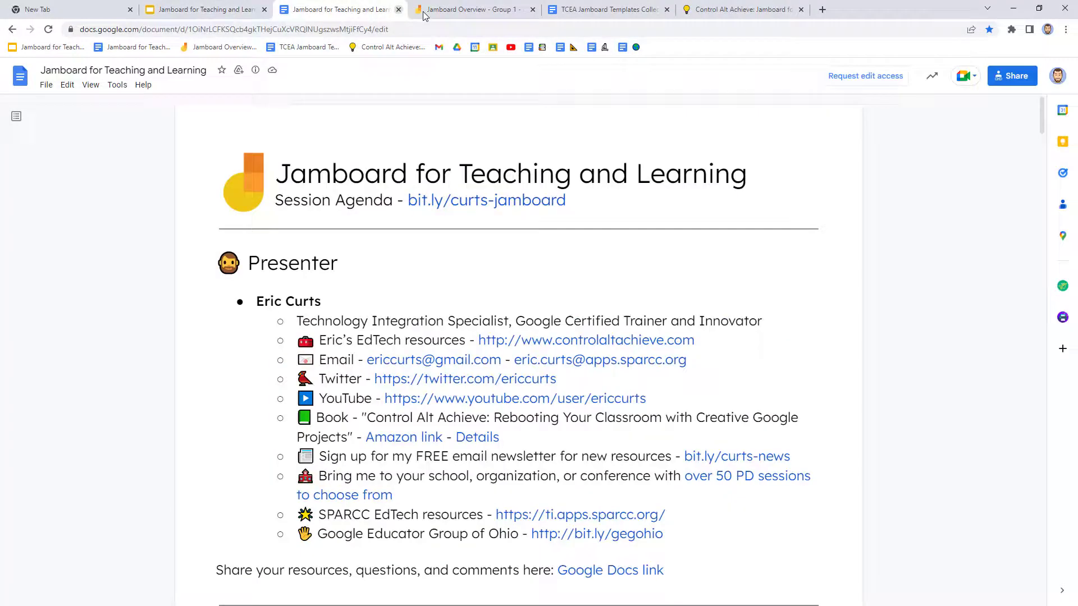
left_click(471, 10)
left_click(607, 10)
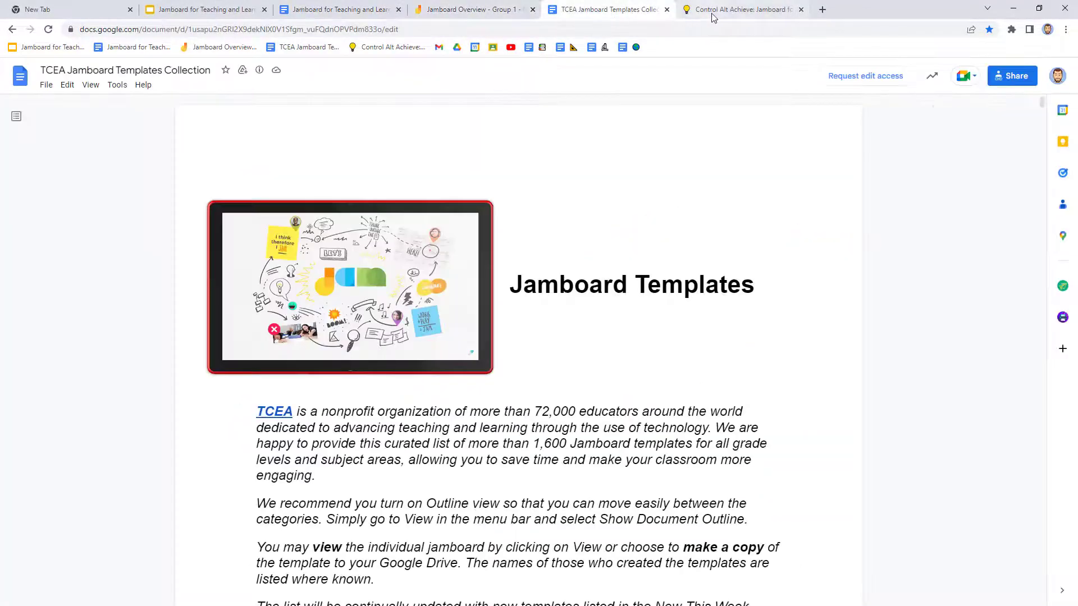
left_click(727, 9)
left_click(75, 10)
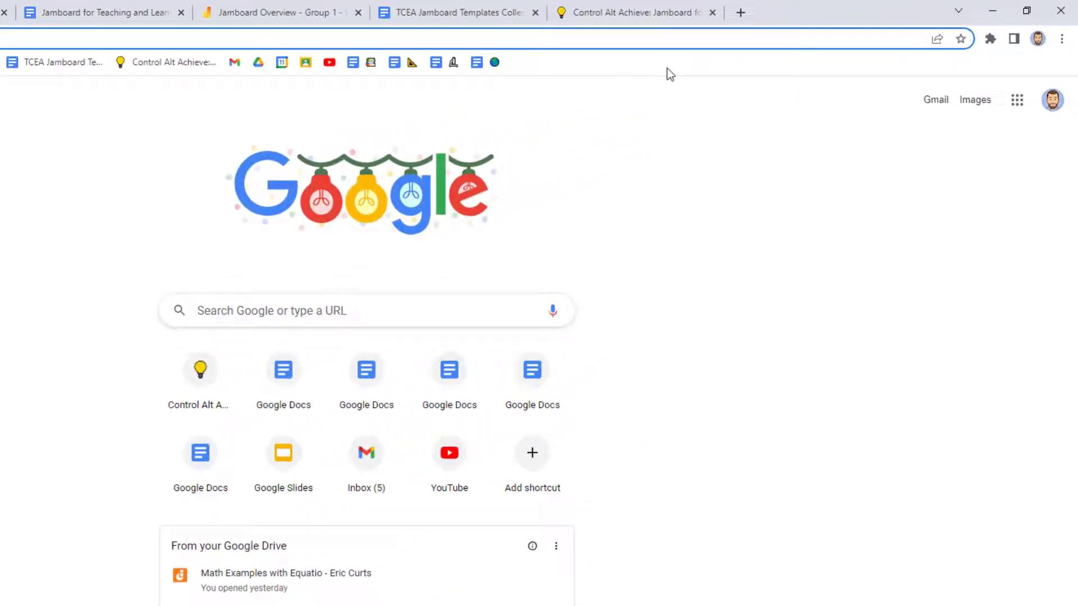
Create a new bookmarks-bar folder named 'Jamboard'
right_click(766, 51)
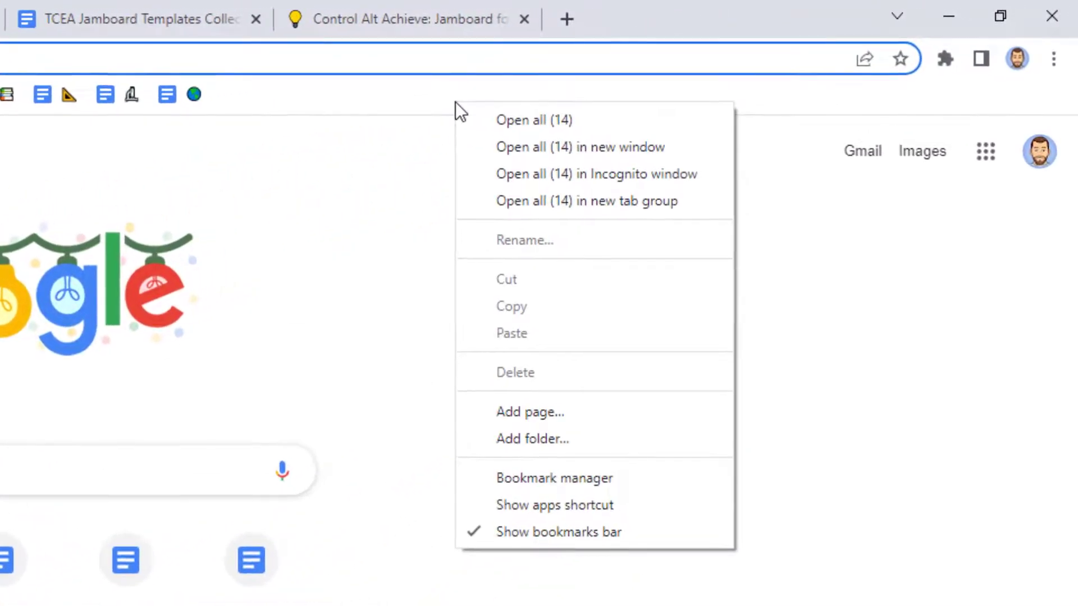
left_click(527, 443)
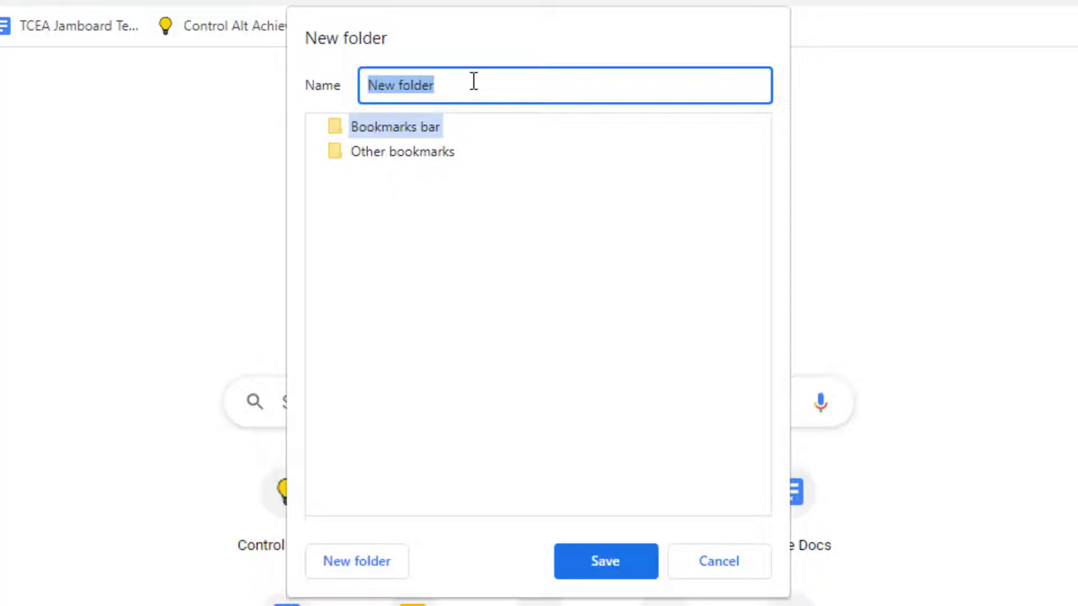
type("Jamboard")
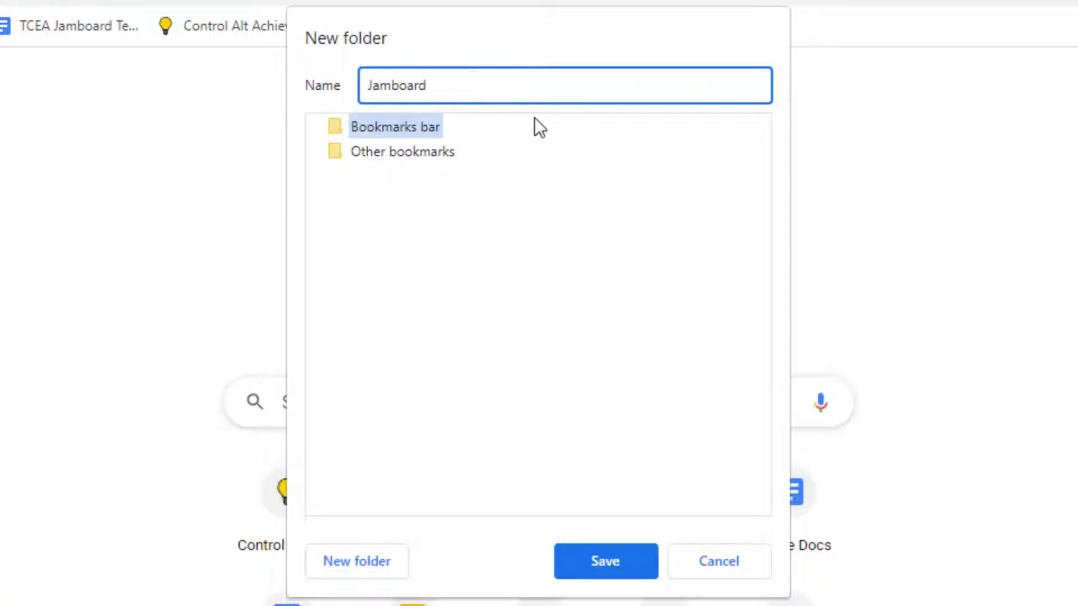
left_click(593, 571)
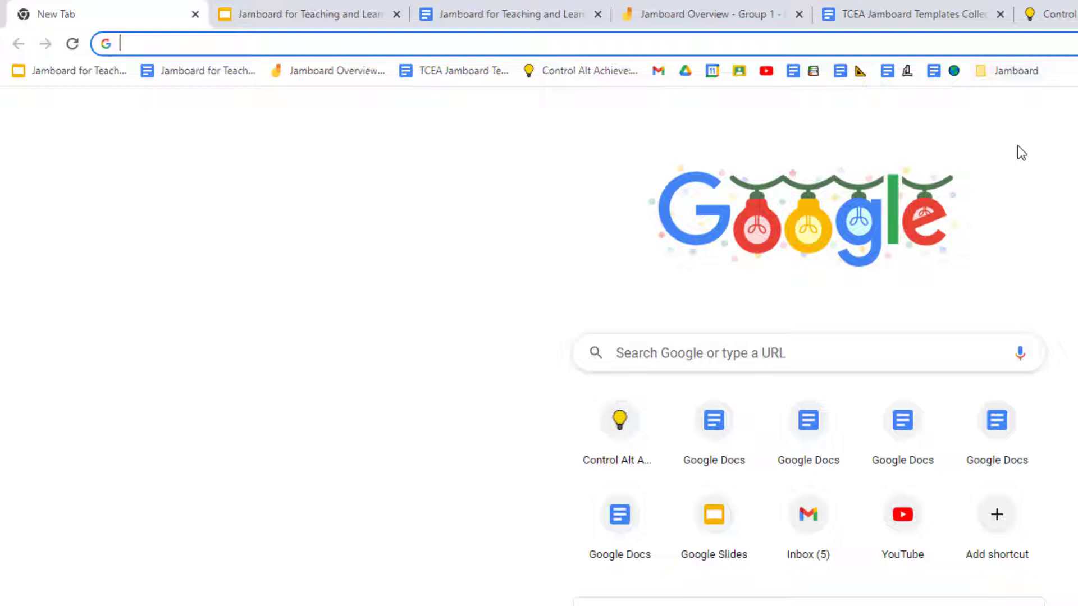
Move the Jamboard folder to the bar's left end and file the five Jamboard bookmarks inside it
mouse_move(1000, 73)
left_mouse_down()
mouse_move(573, 65)
mouse_move(385, 79)
mouse_move(18, 77)
left_mouse_up()
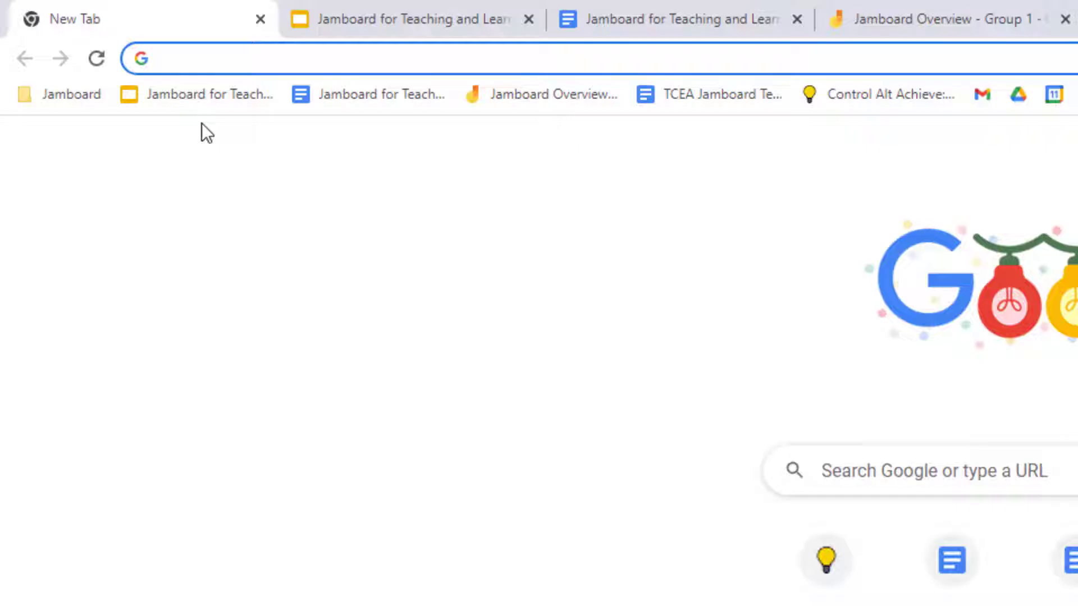
left_click_drag(203, 93, 59, 91)
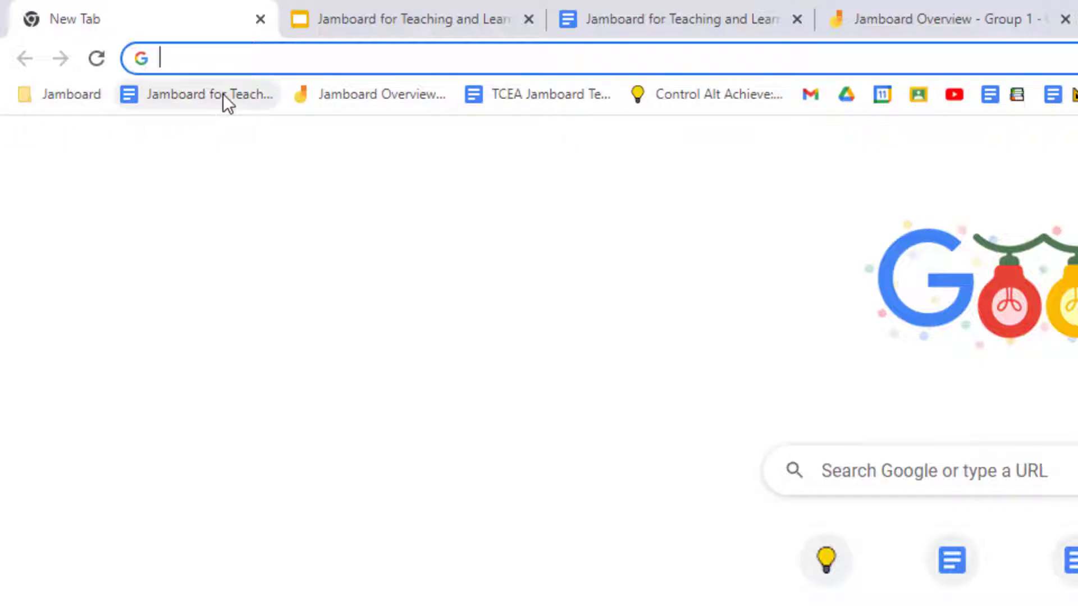
left_click_drag(223, 93, 72, 97)
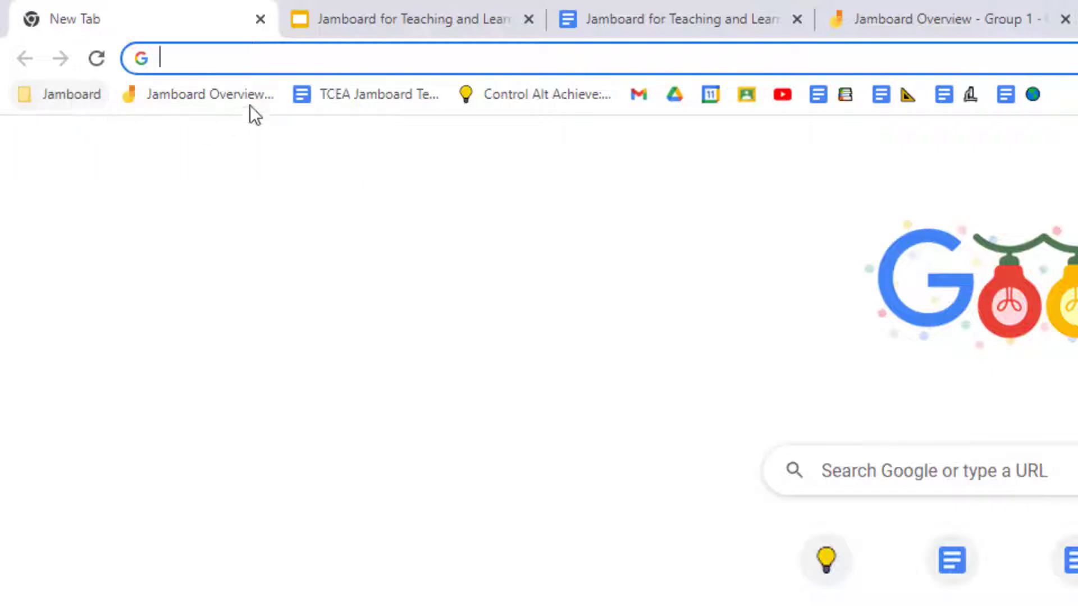
left_click_drag(217, 93, 71, 99)
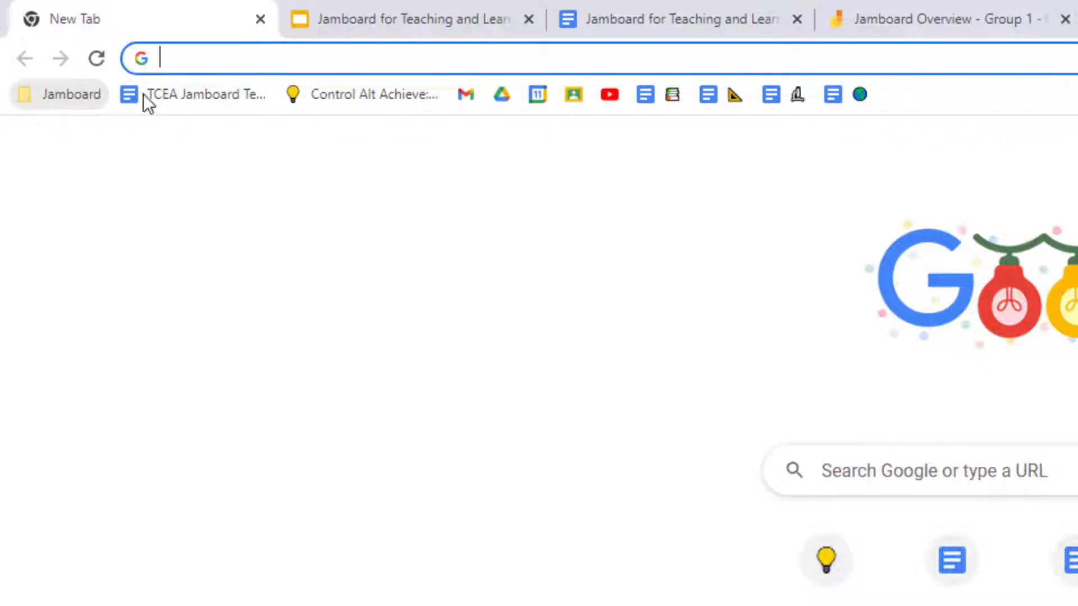
left_click_drag(208, 87, 70, 100)
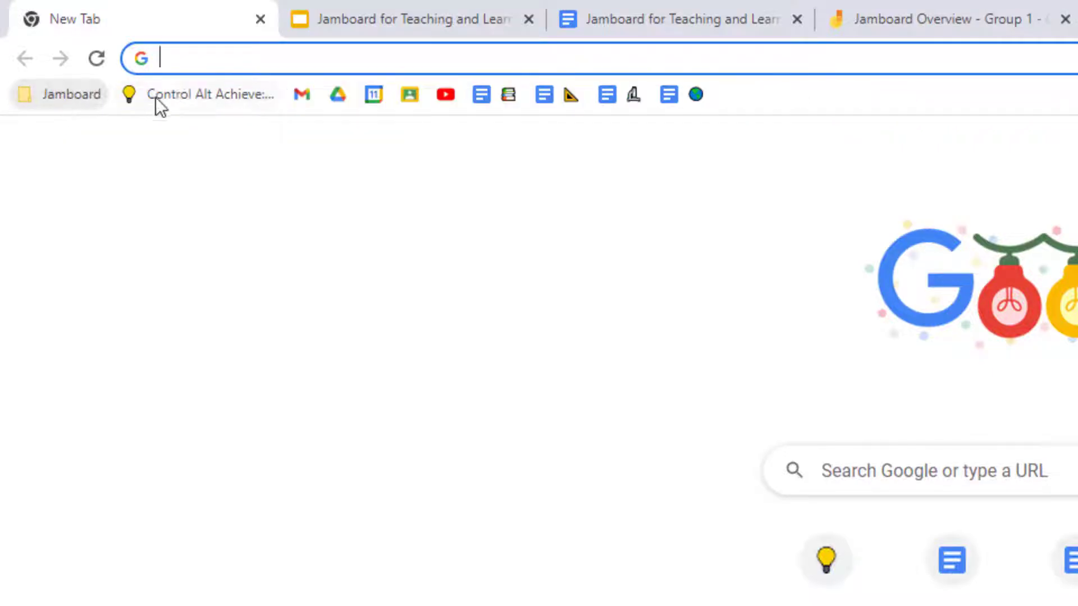
left_click_drag(156, 96, 67, 109)
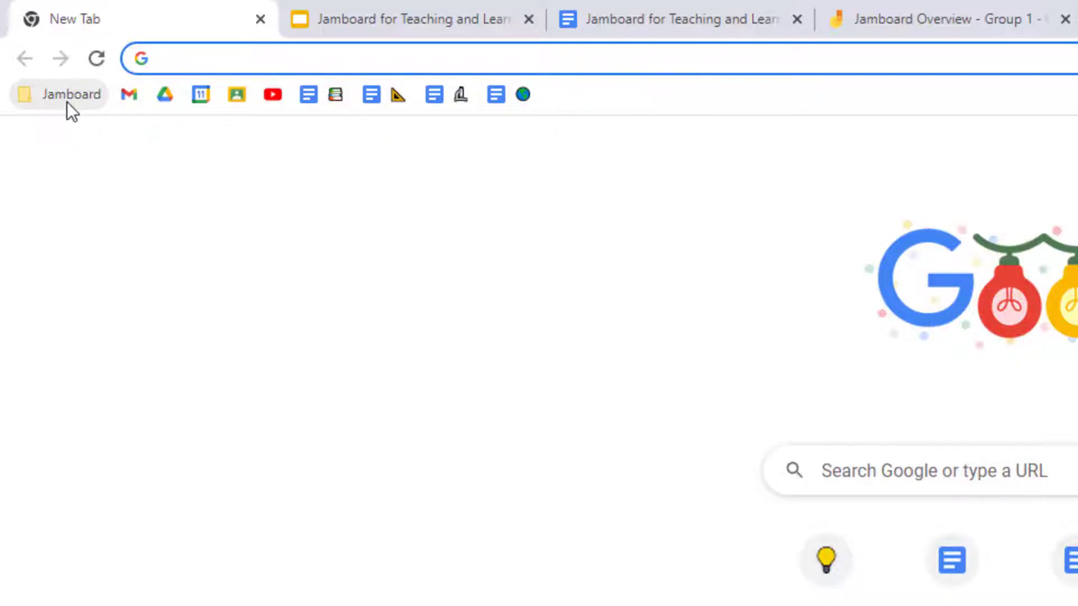
Check the Jamboard folder, then bookmark the Math Examples with Equatio jam's address inside it
left_click(66, 99)
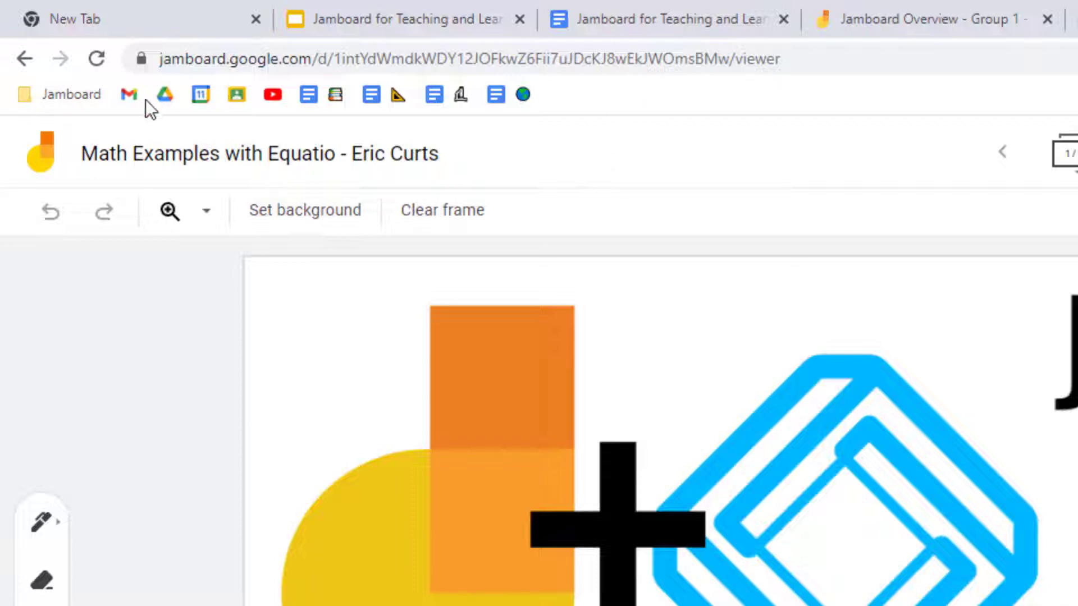
left_click(79, 99)
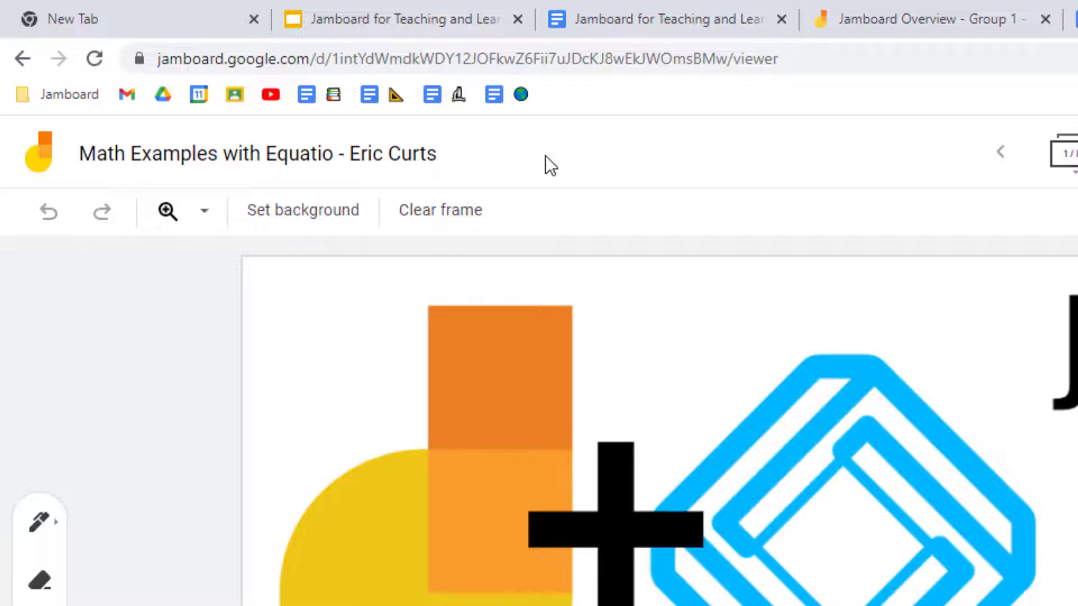
left_click(454, 59)
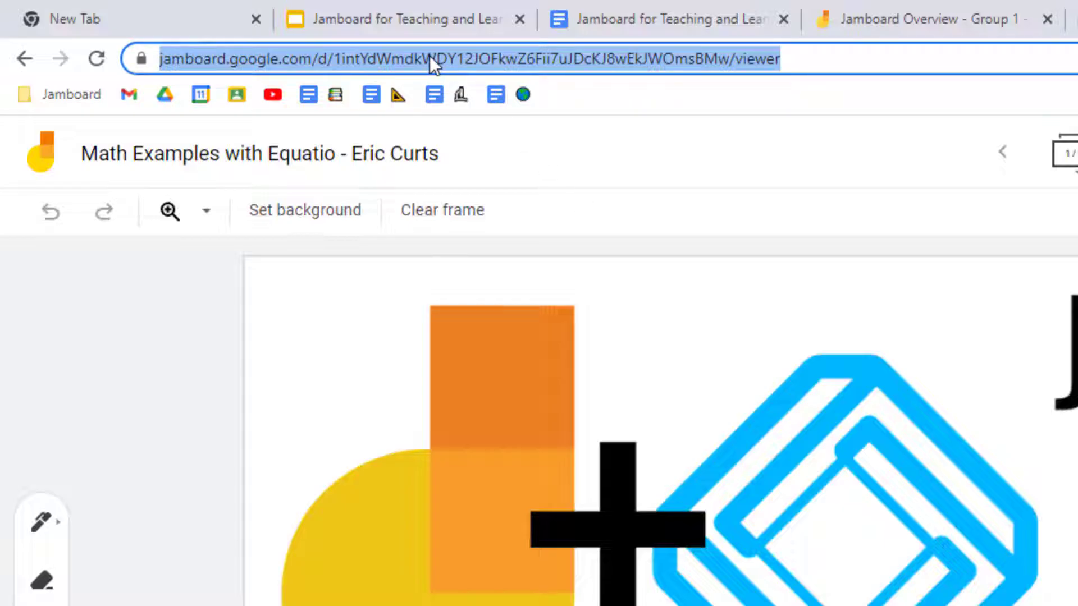
left_click_drag(428, 59, 106, 214)
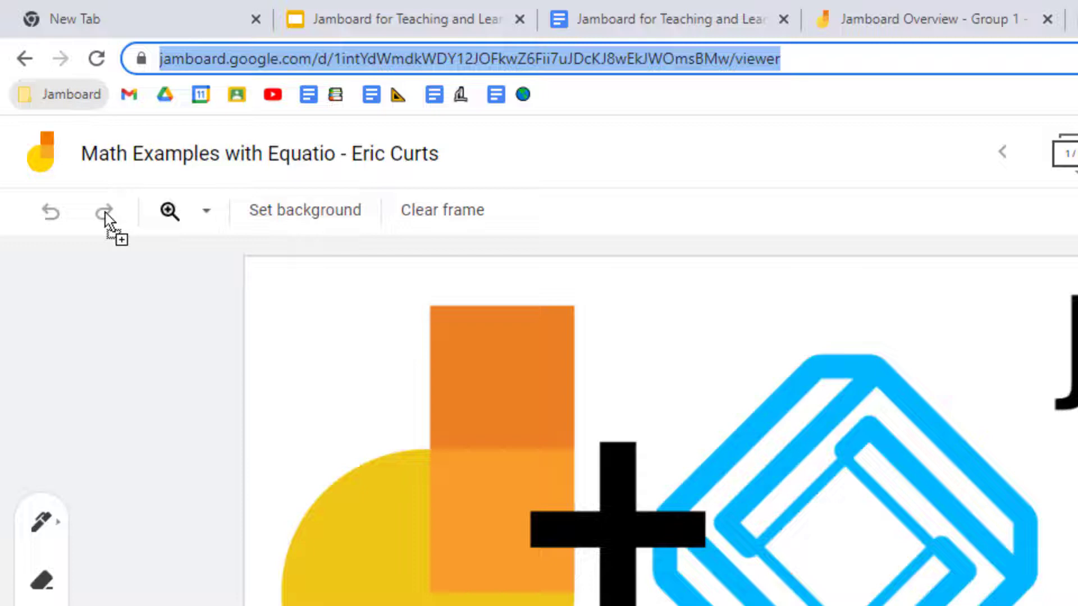
left_click(79, 92)
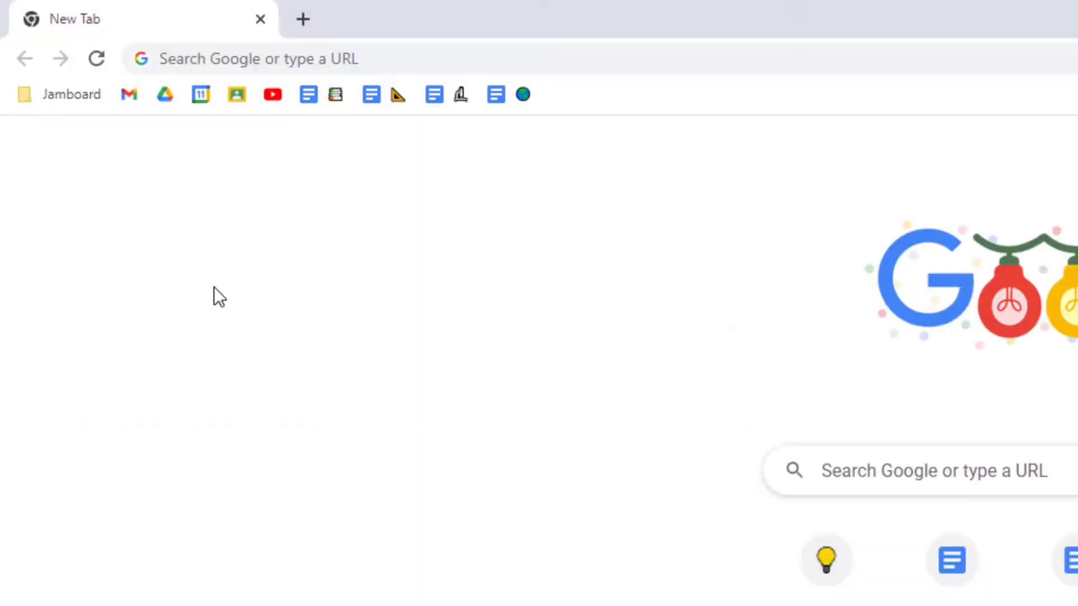
List the six bookmarks in the Jamboard folder, then close the list
left_click(75, 97)
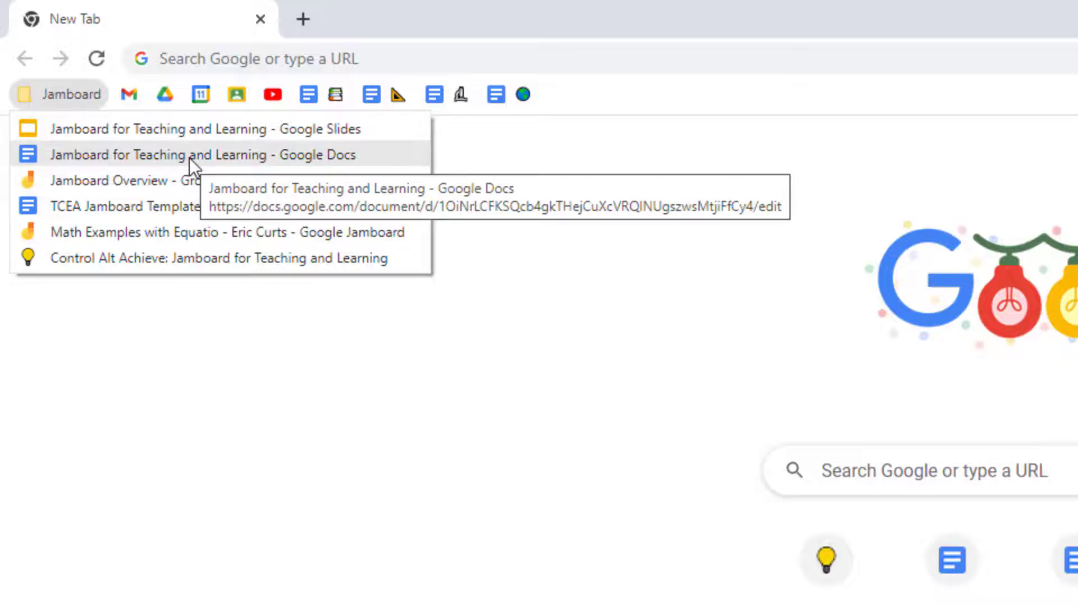
left_click(554, 211)
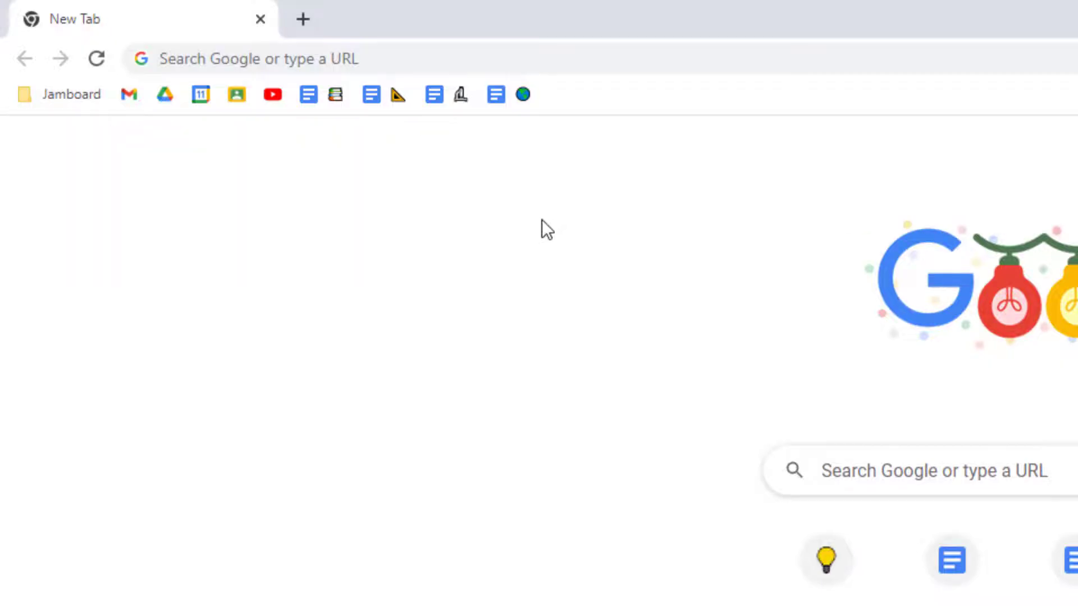
Open all six Jamboard folder bookmarks in new tabs and view each one
right_click(62, 97)
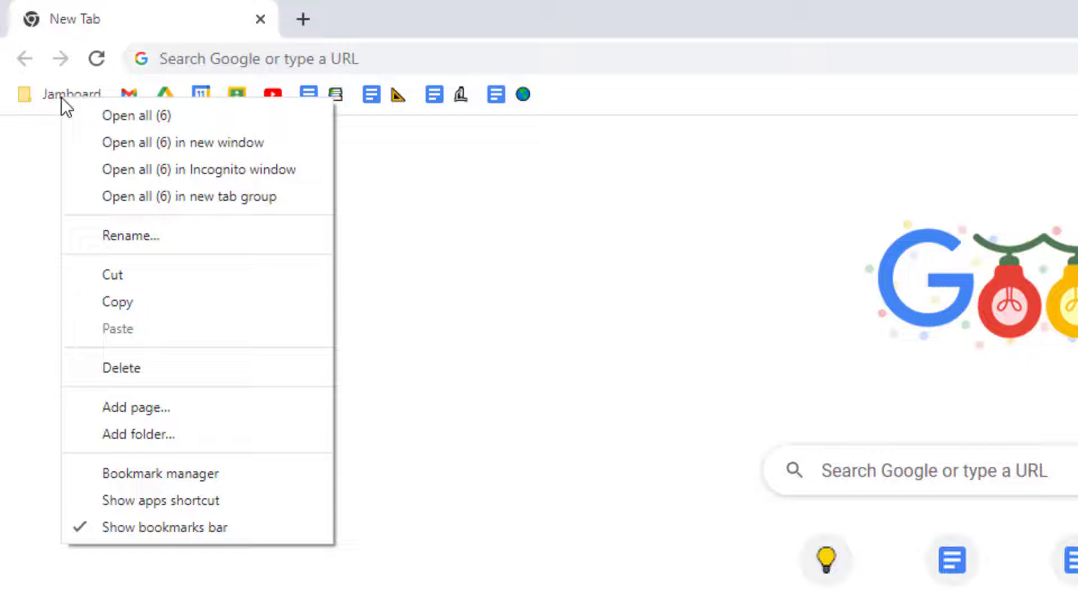
left_click(133, 117)
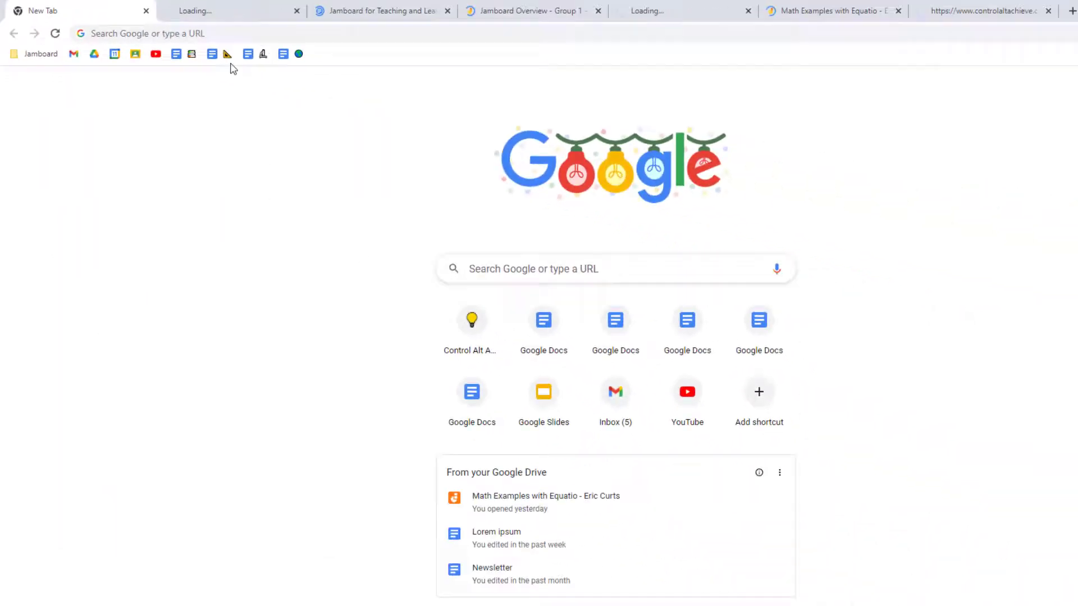
left_click(210, 12)
left_click(322, 13)
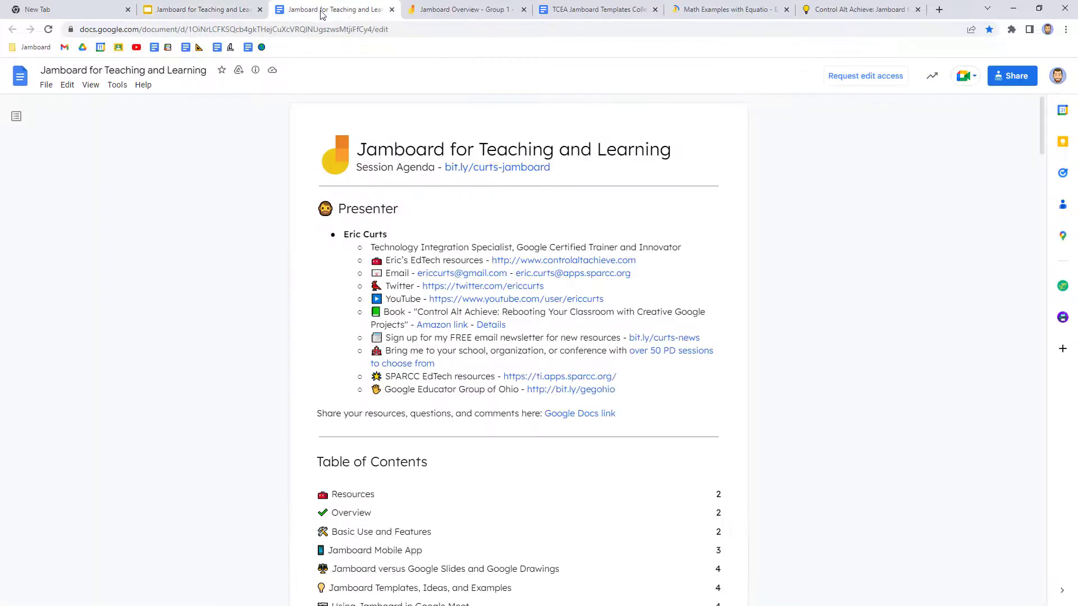
left_click(448, 12)
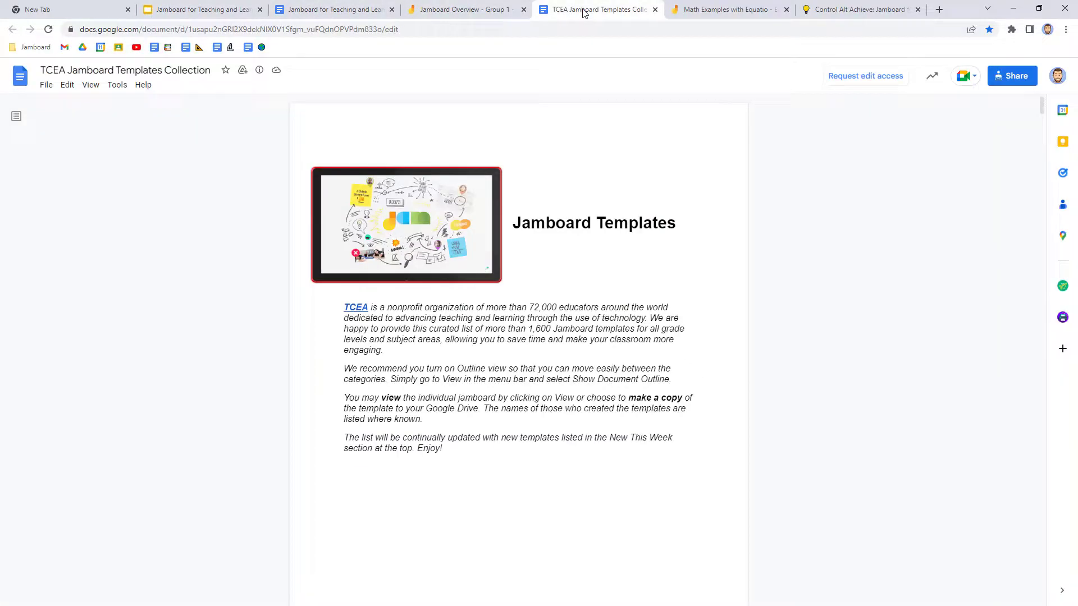
left_click(720, 13)
left_click(857, 12)
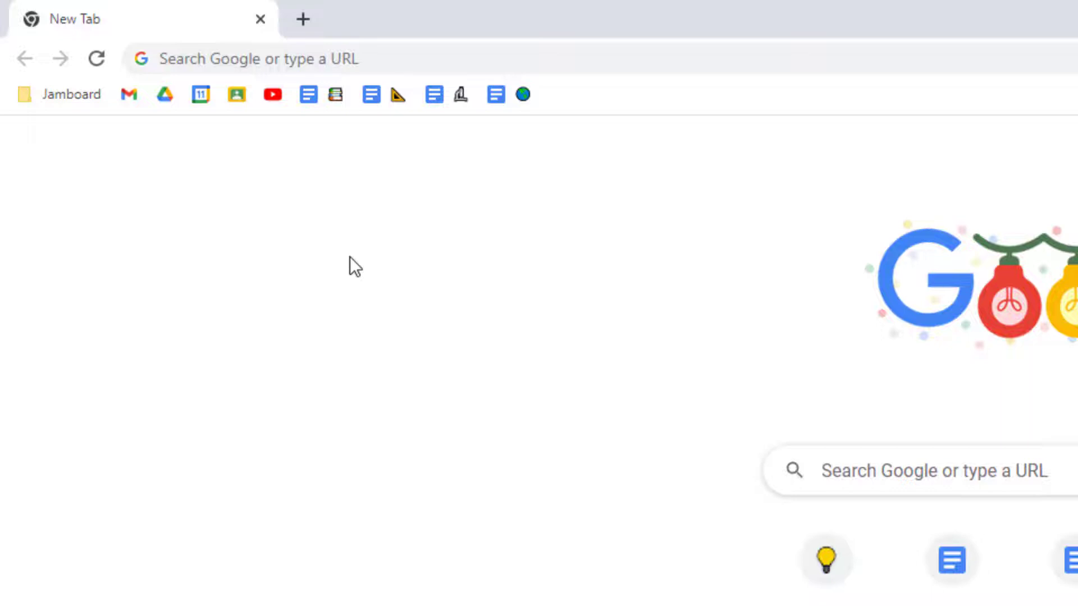
Run a bookmarks-only address bar search for 'template'
left_click(252, 65)
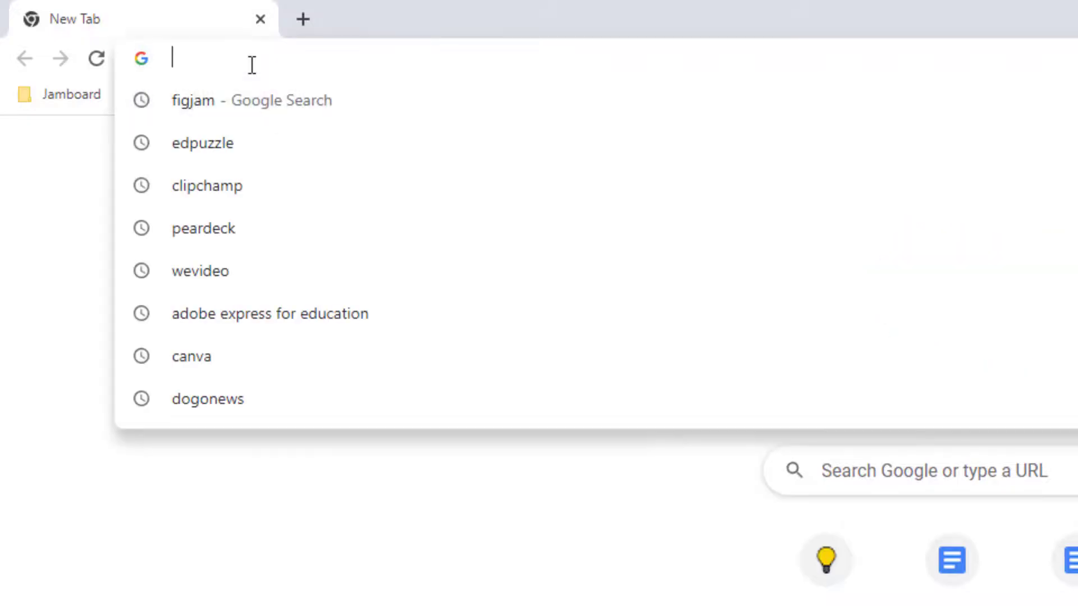
type("@")
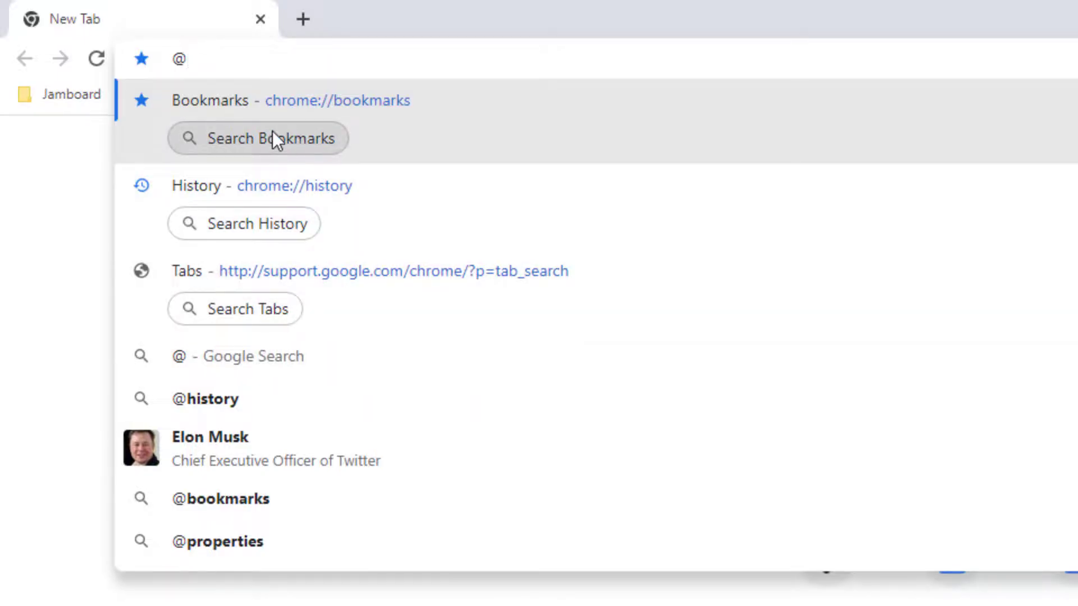
left_click(272, 132)
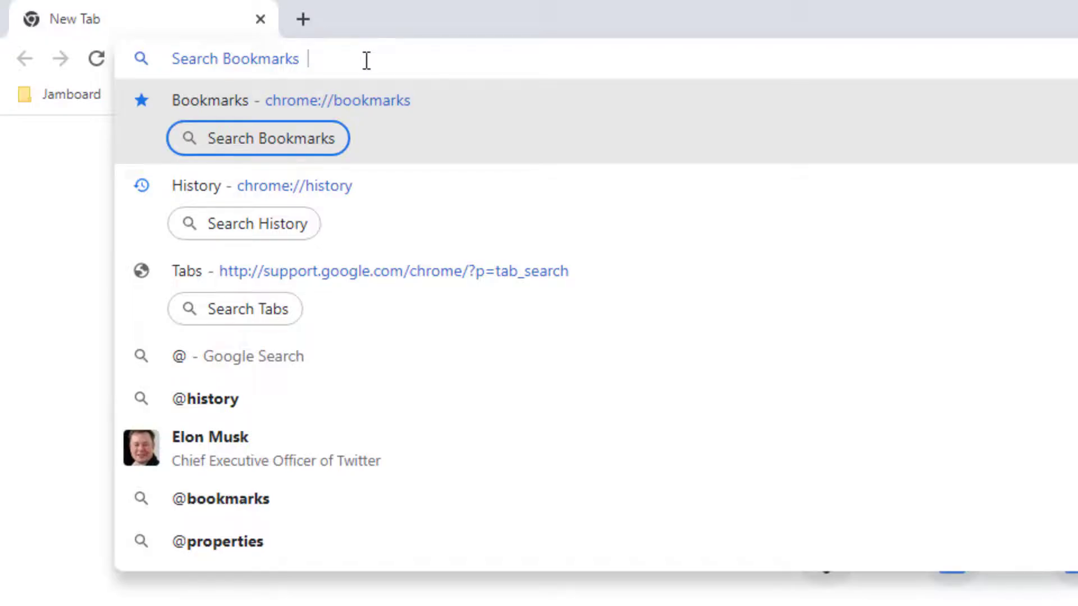
type("t")
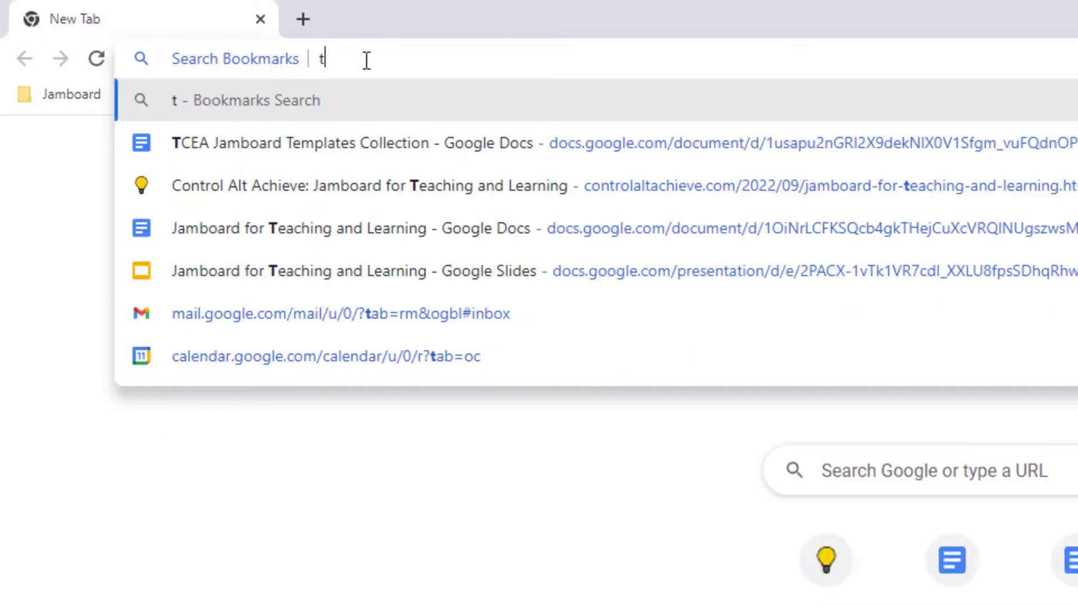
type("emplate")
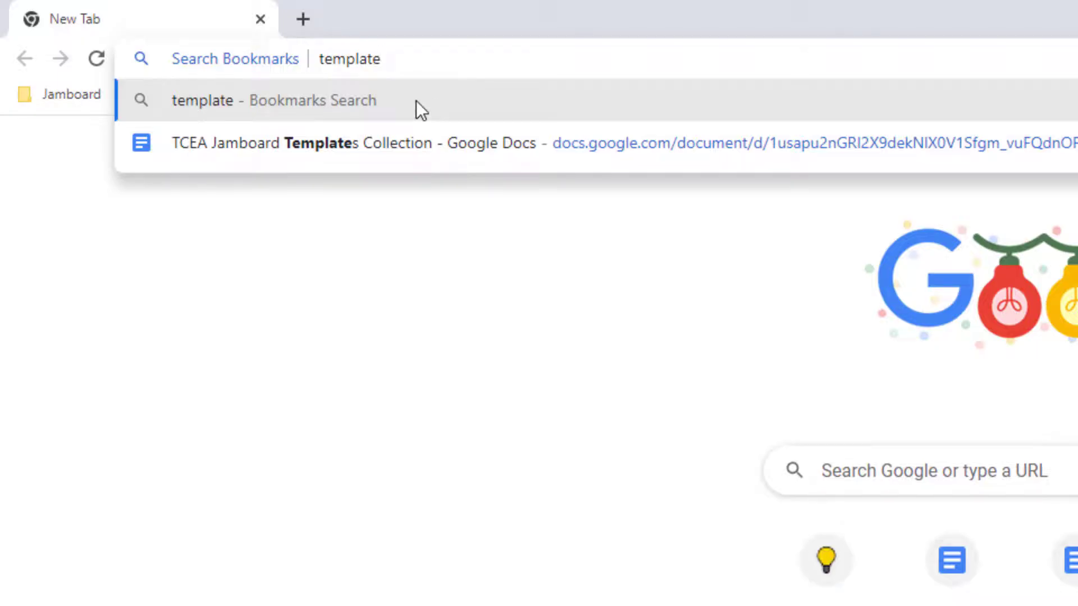
Open the TCEA Jamboard Templates Collection doc from the bookmark search results
left_click(362, 146)
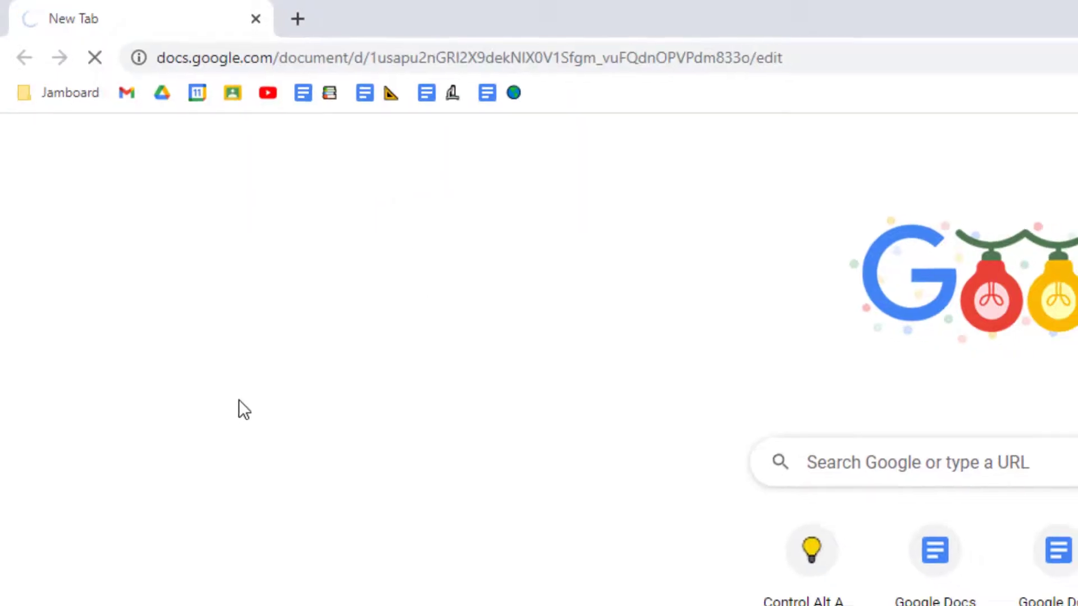